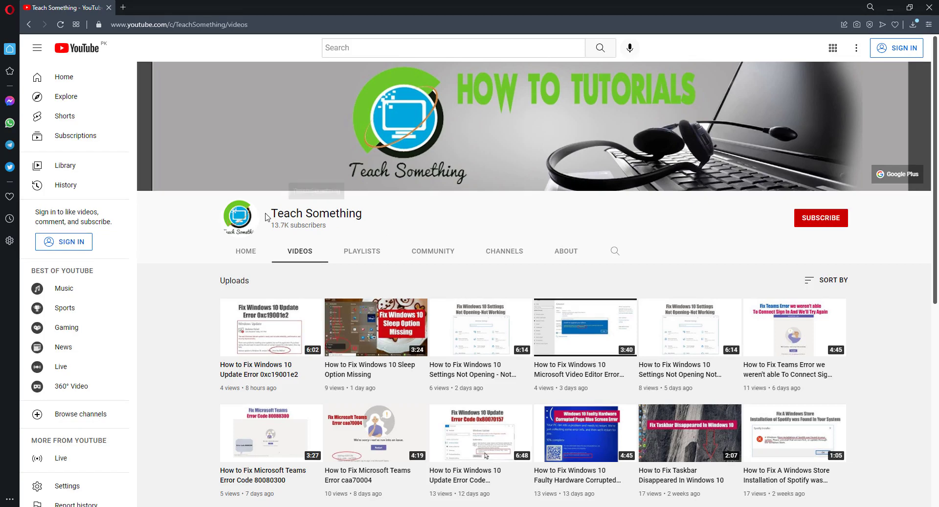
Step: Check the channel name and subscriber count against the notes, then return to the channel page
drag(273, 212, 323, 230)
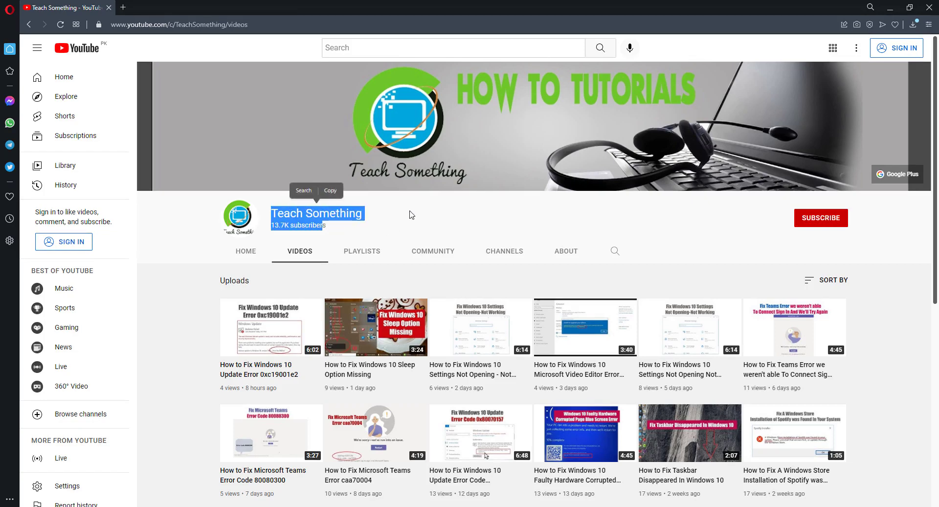
key(alt+Tab)
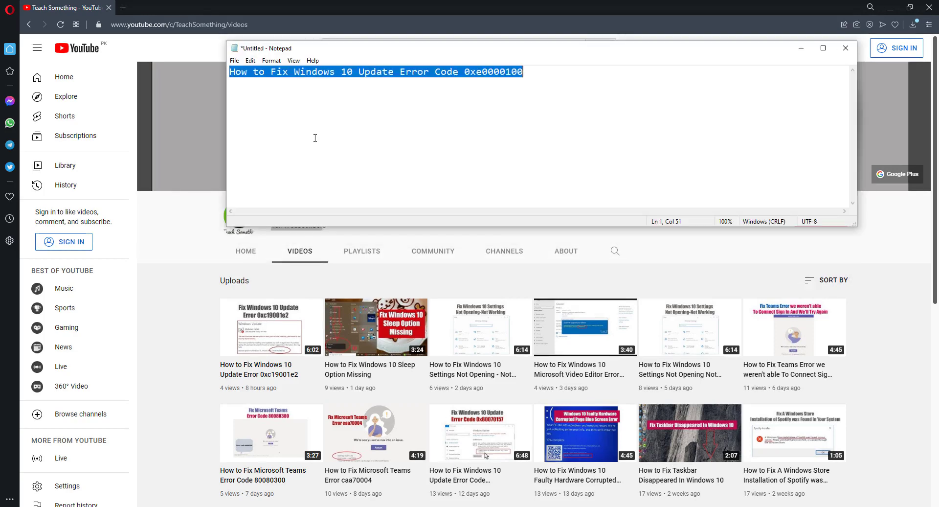
click(300, 136)
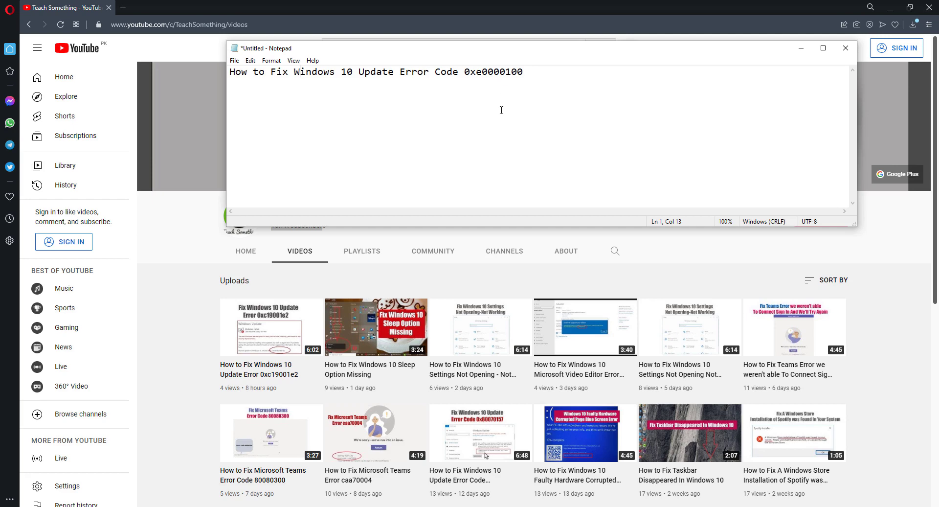
click(800, 48)
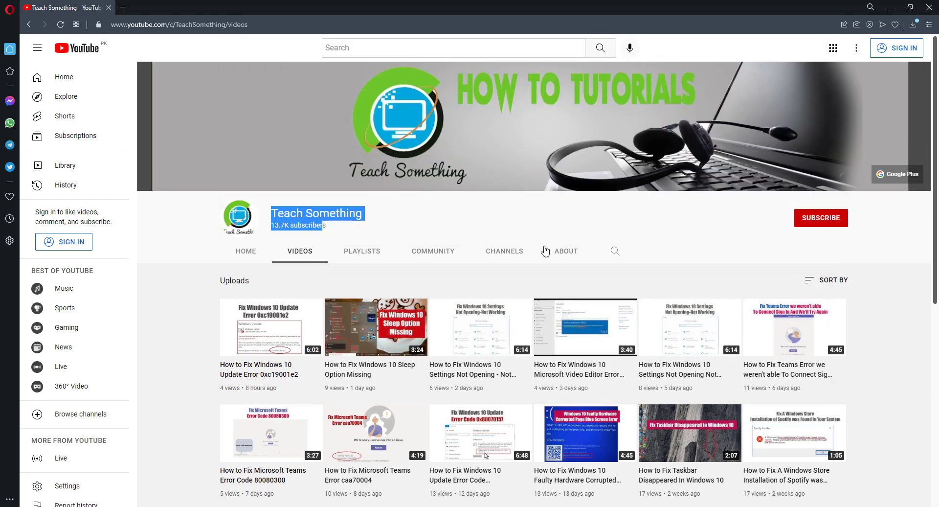
click(526, 223)
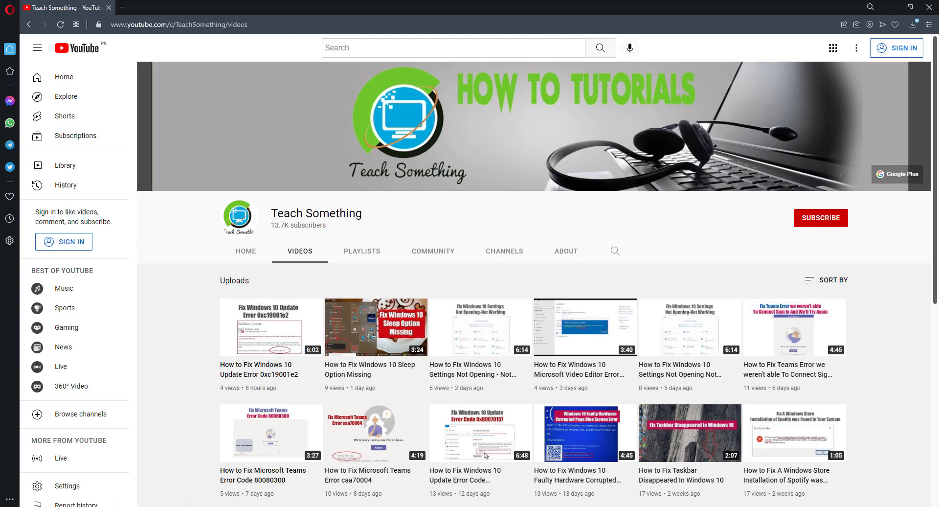
Step: Run the Windows Update troubleshooter from Update & Security > Troubleshoot and close its results
key(super)
click(21, 477)
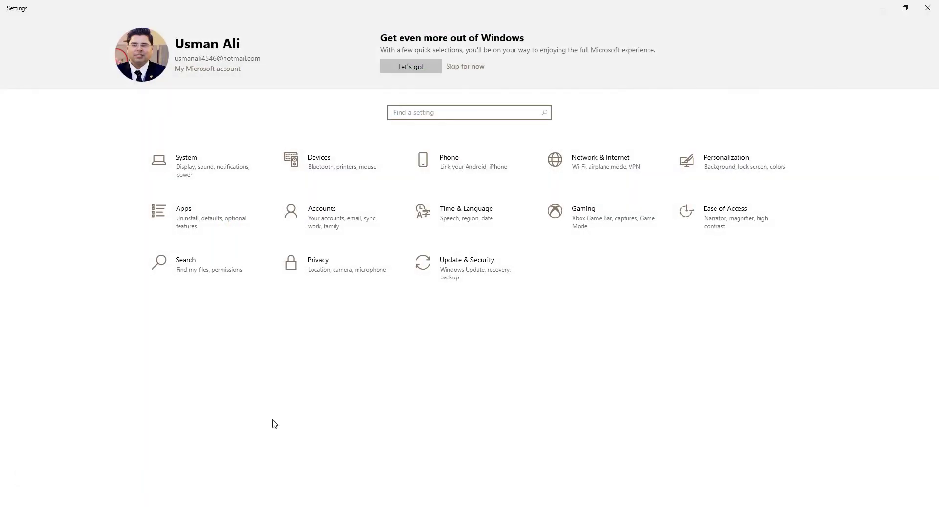
click(456, 276)
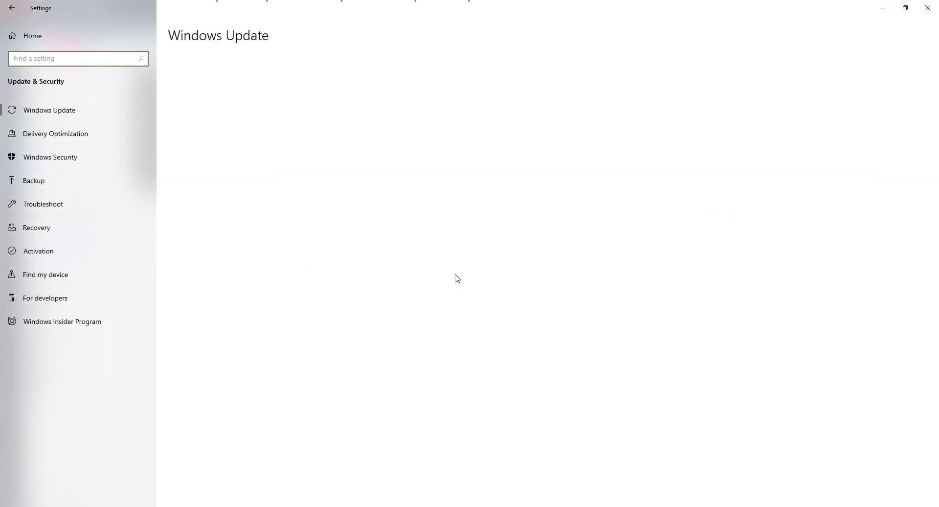
click(47, 208)
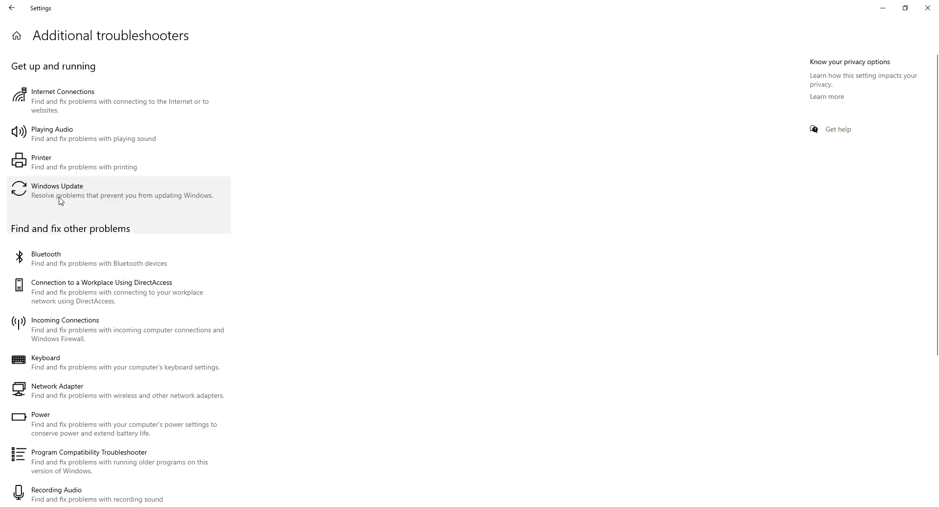
click(218, 224)
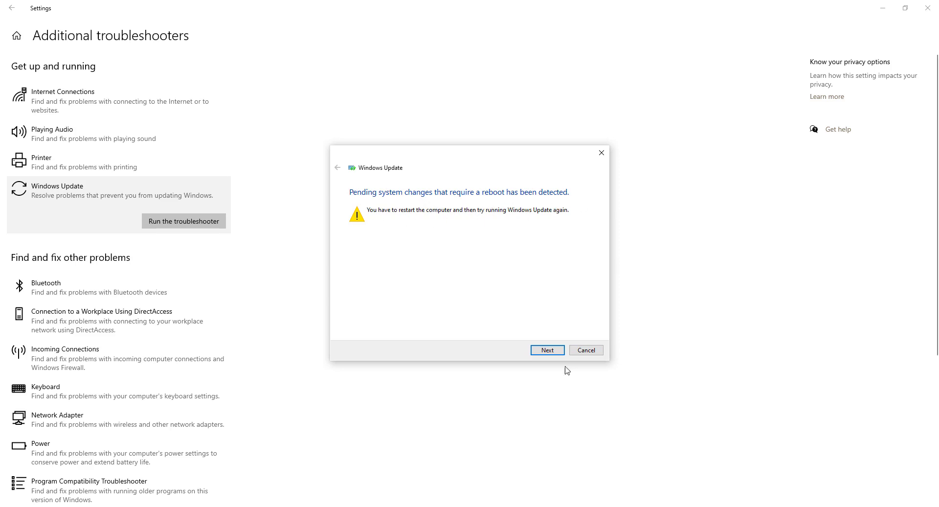
click(602, 152)
Step: Close Settings and open the Windows Update service's properties in Services
click(932, 10)
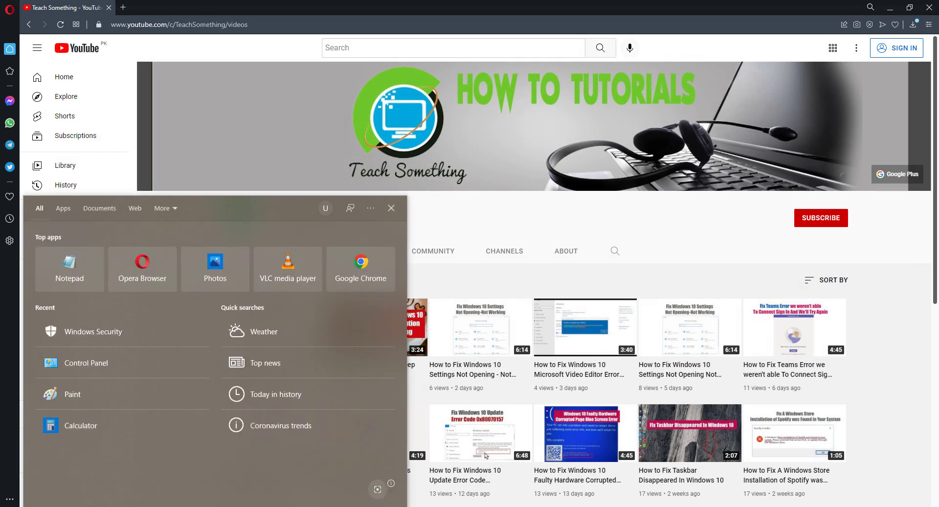
text(ser)
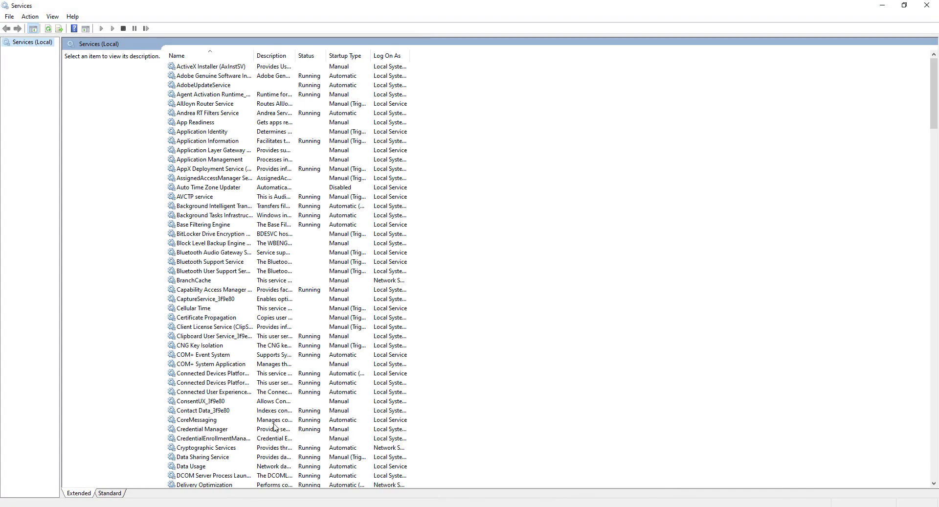
click(203, 375)
key(w)
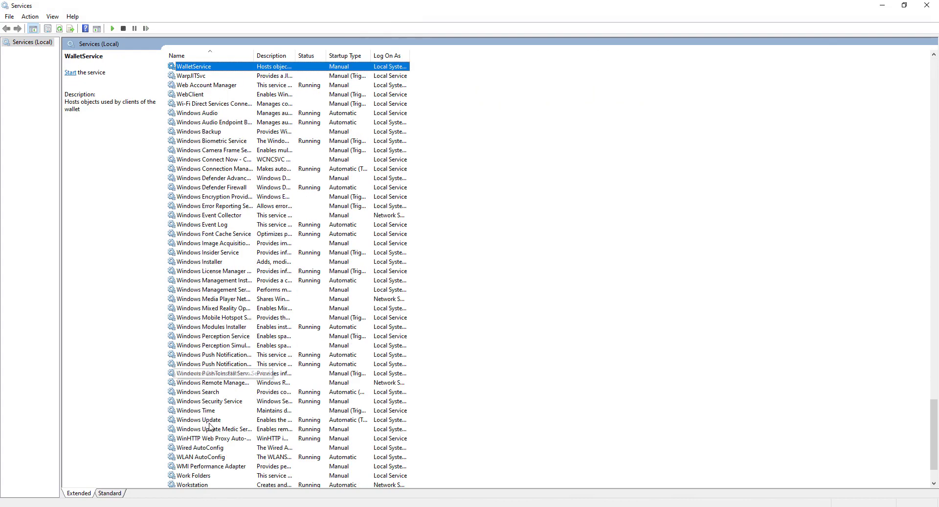
double_click(211, 420)
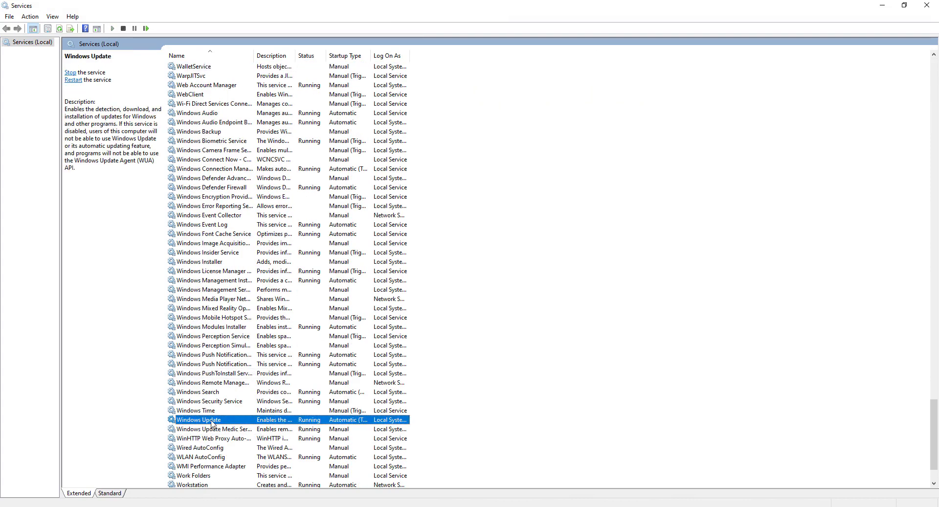
Step: Set Windows Update startup type to Automatic, stop and restart the service, and apply
click(448, 250)
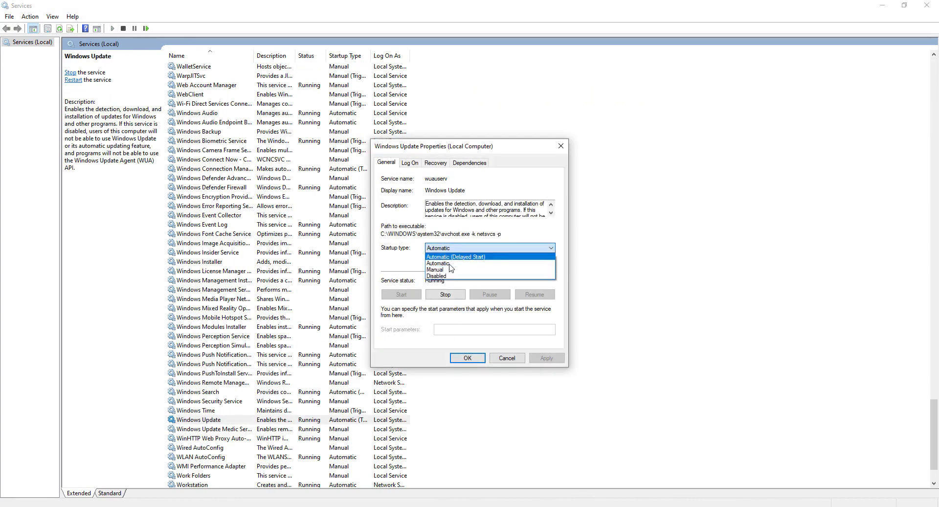
click(456, 257)
scroll(453, 248, down, 1)
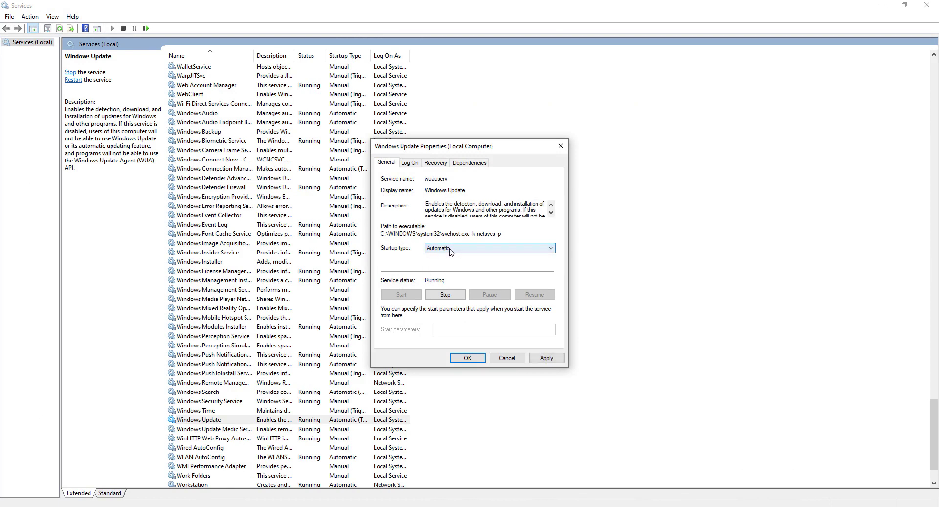
click(444, 295)
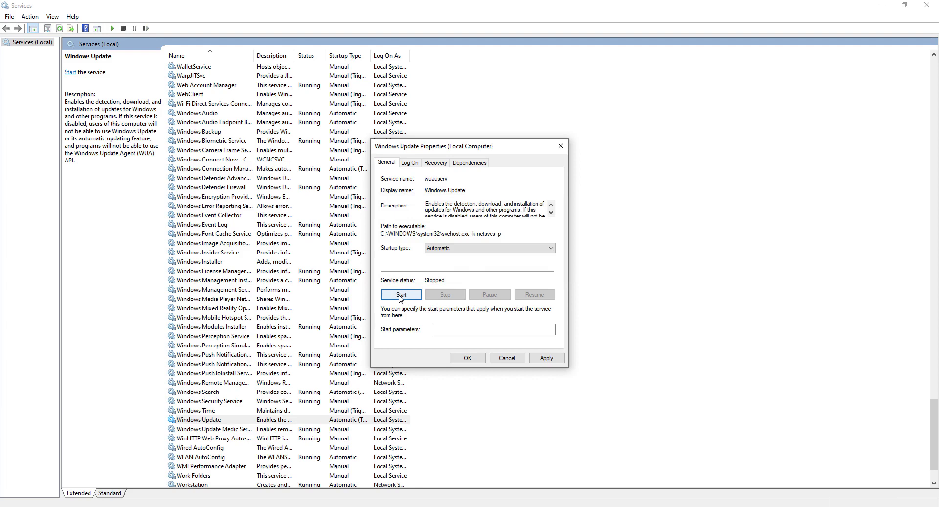
click(400, 295)
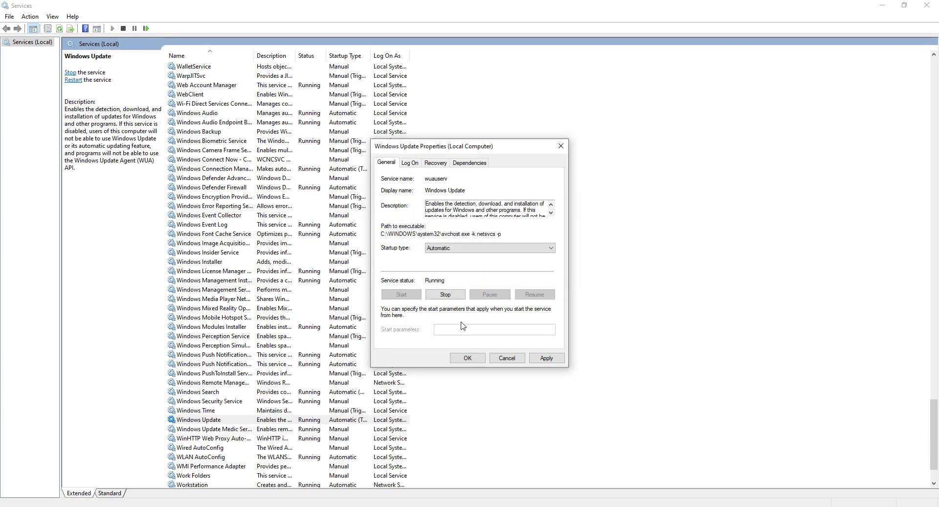
click(544, 359)
click(467, 357)
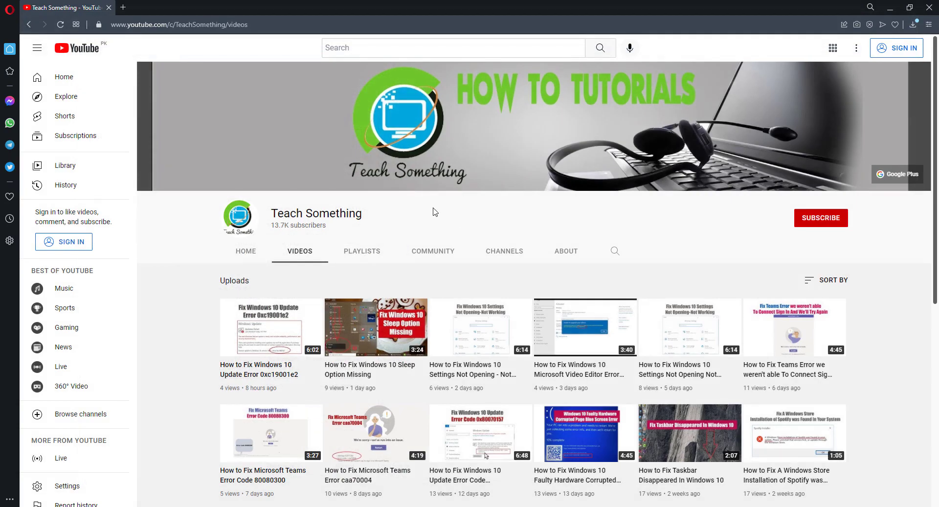
Step: Launch Command Prompt as administrator from Windows search
key(super+s)
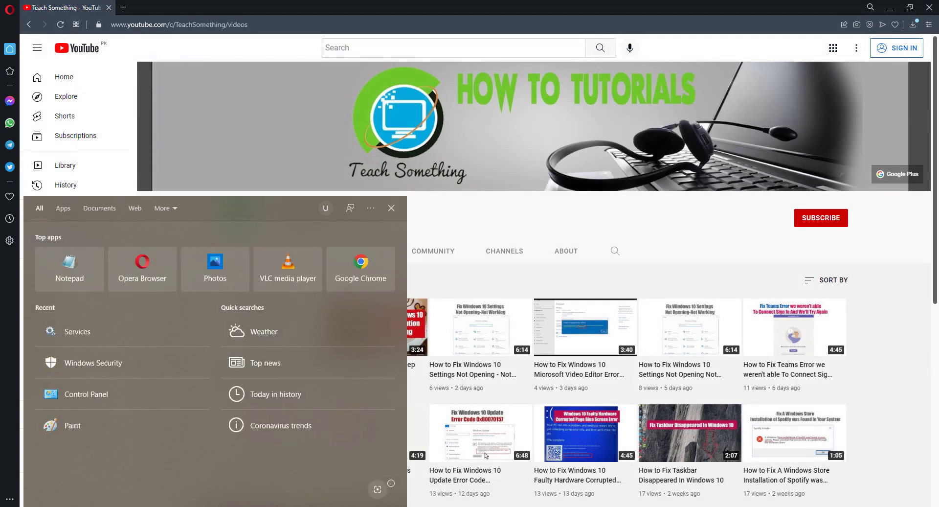
text(cmd)
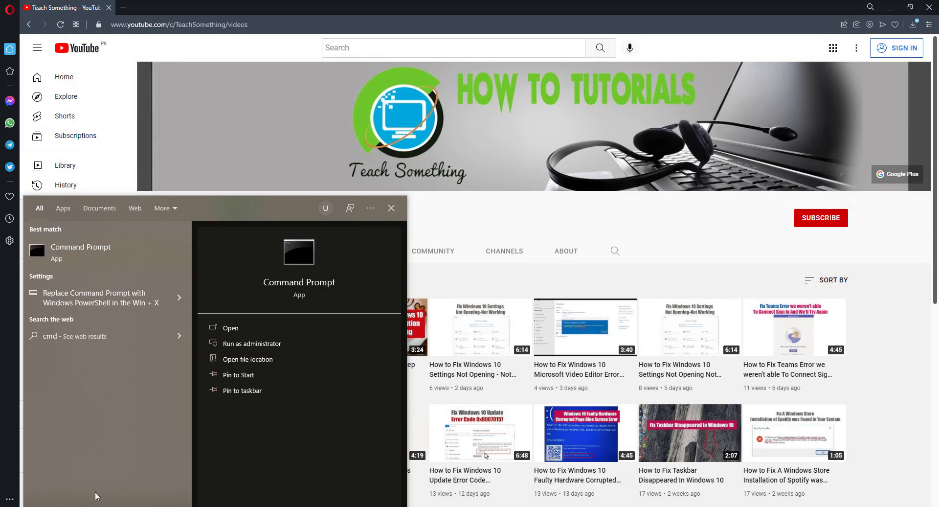
right_click(75, 250)
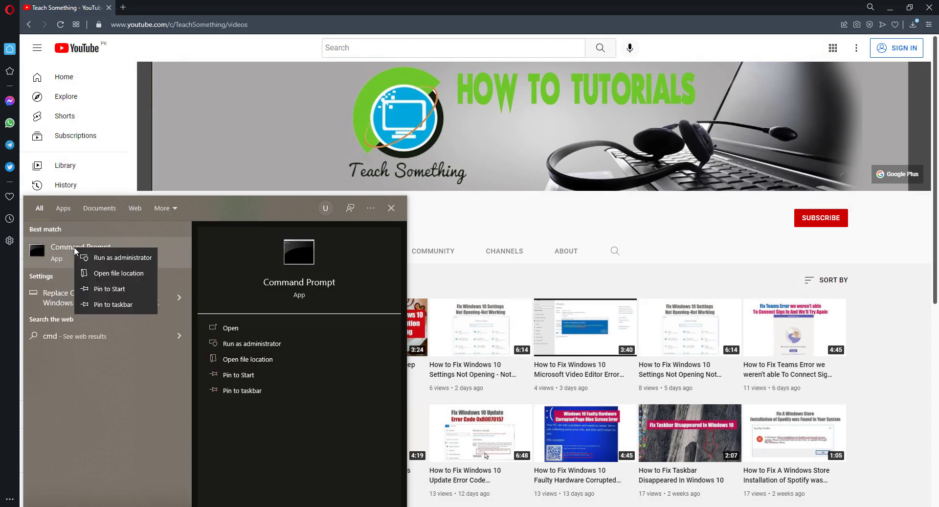
click(109, 261)
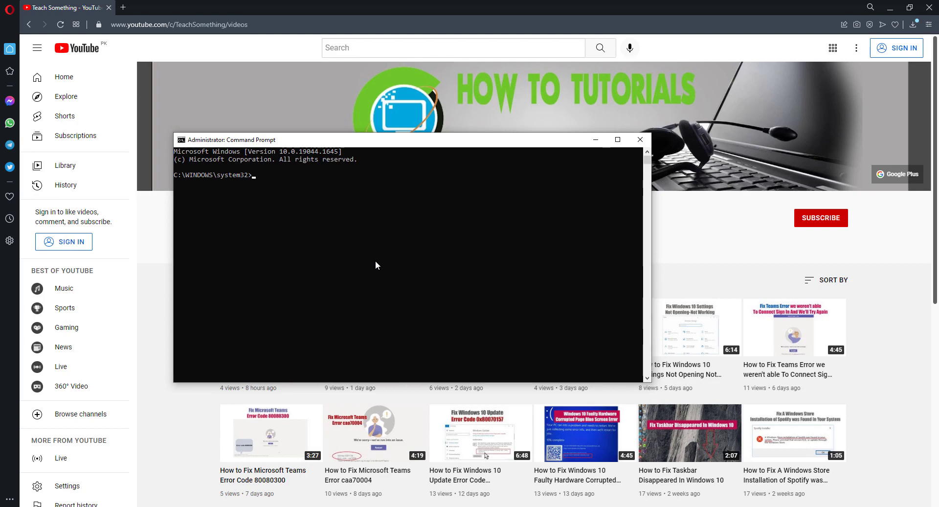
Step: Run net stop wuauserv and net stop bits, then enter net stop cryptsvc
text(net stop wuauserv)
key(Return)
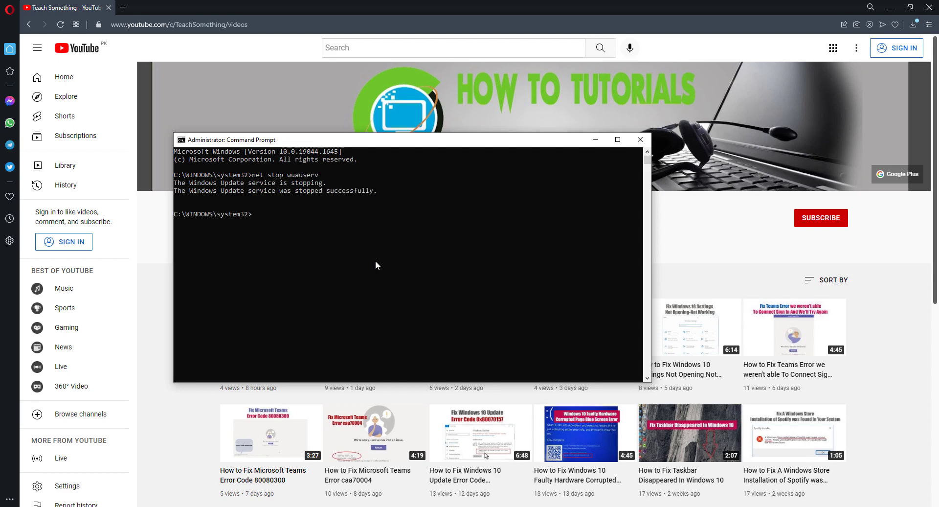
text(net stop bits)
key(Return)
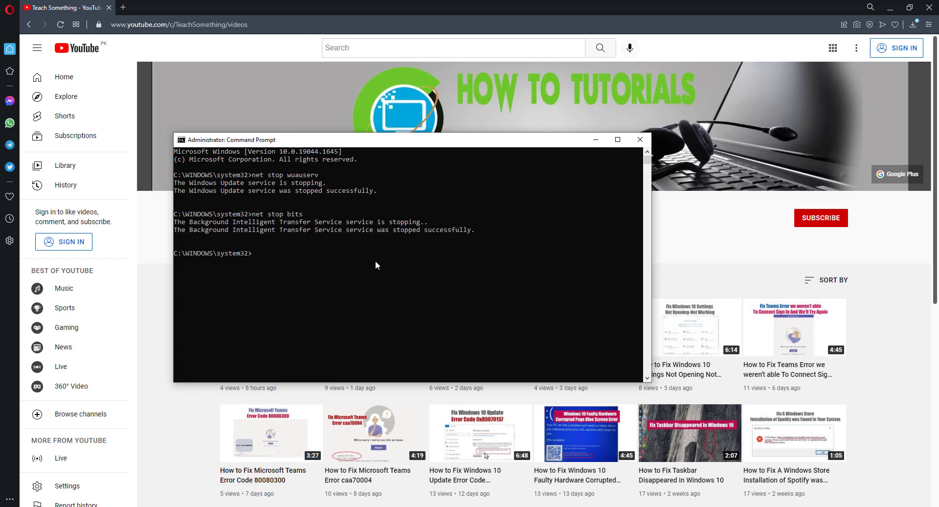
text(net stop cryptsvc)
Step: Stop cryptsvc and rename softwaredistribution and catroot2 to .old, which fails with a duplicate-name error
key(Return)
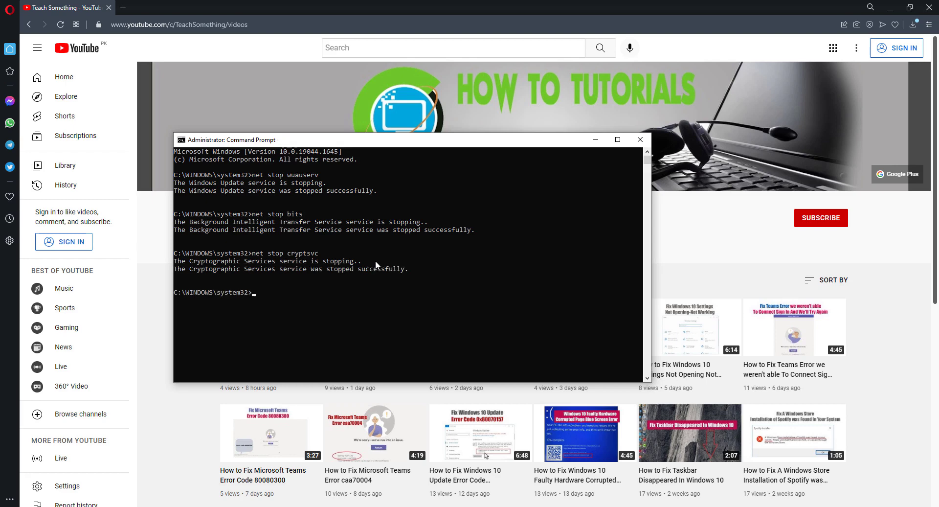
text(ren c:\windows)
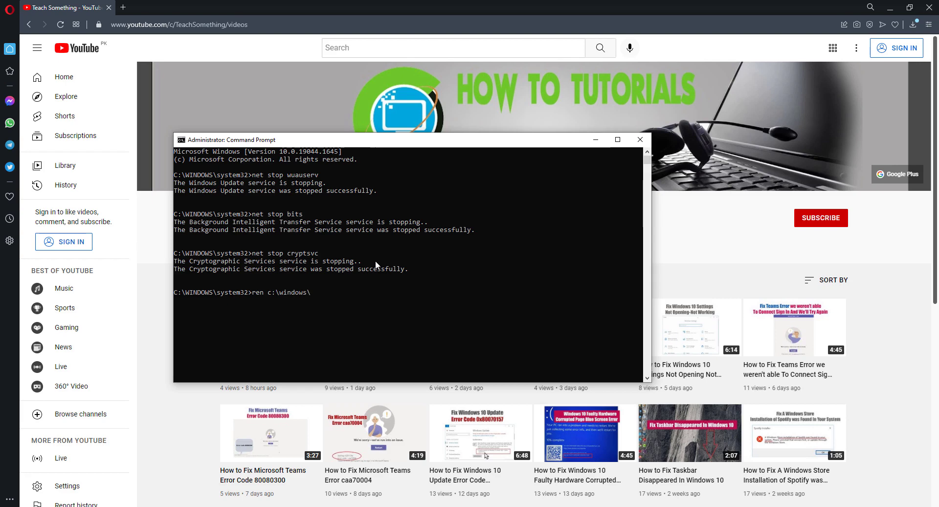
text(\softwaredistri)
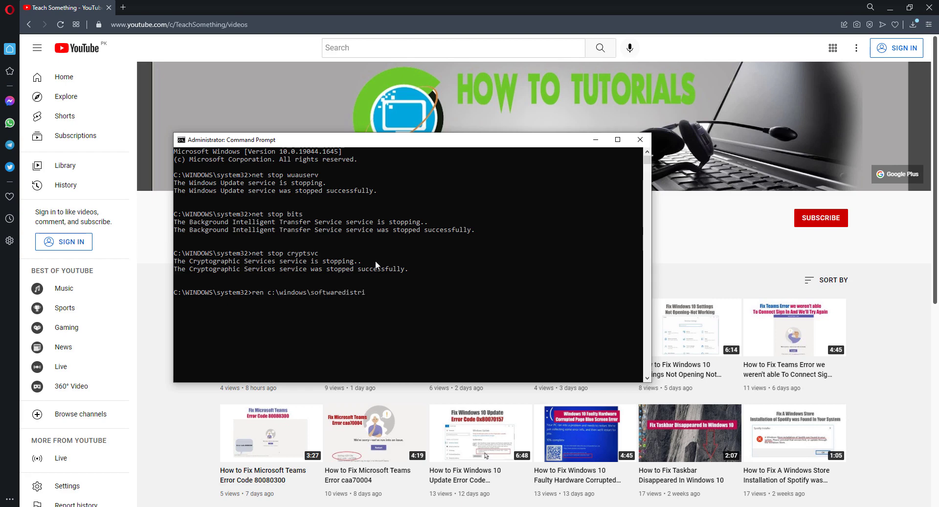
text(bution softwaredistributi)
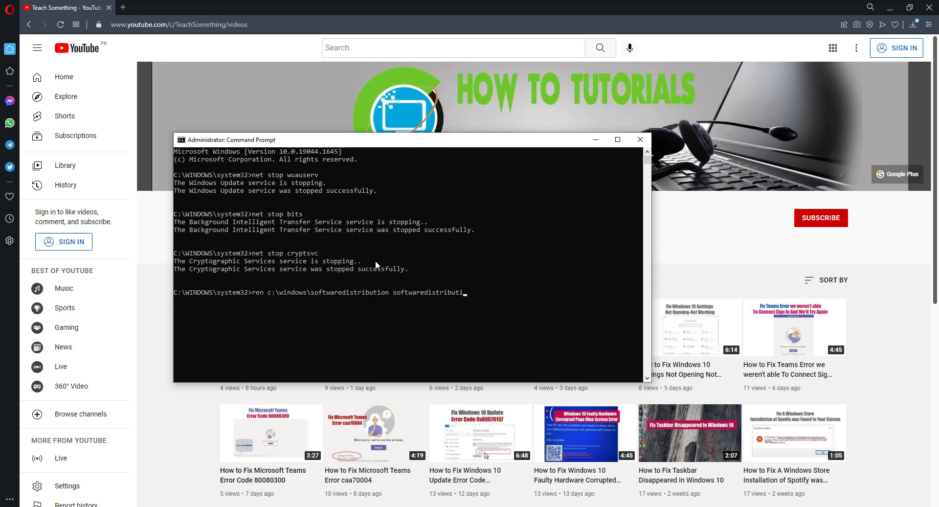
text(on.old)
key(Return)
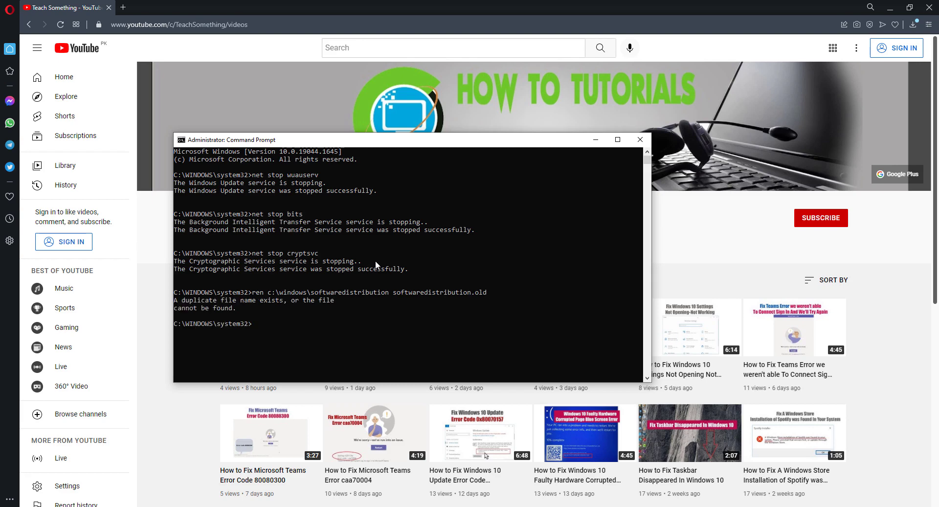
text(ren c:\windows\system32\catroot)
text(2 catroot)
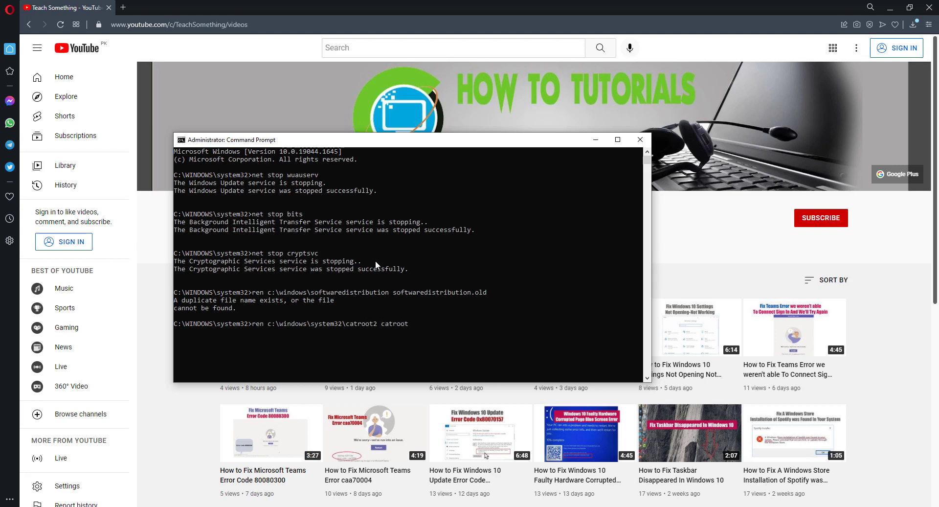
text(2.old)
key(Return)
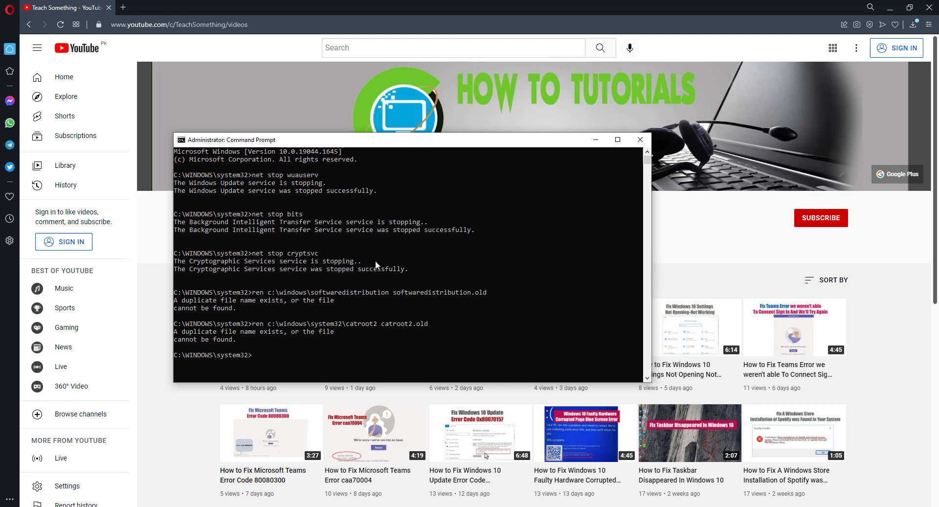
Step: Enter the net start wuauserv command, correcting a typo
text(net start wuauserv)
Step: Start wuauserv, bits and cryptsvc with net start, then exit Command Prompt
key(Return)
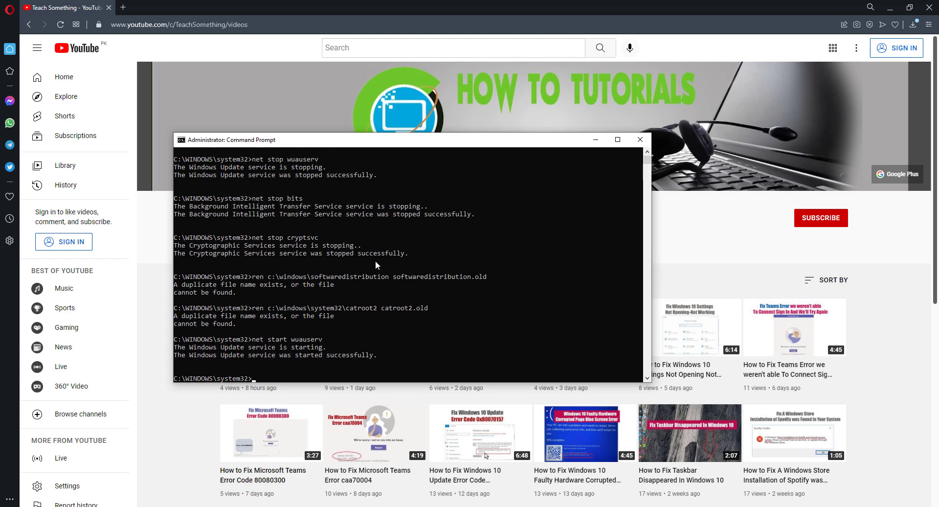
text(net stop)
key(BackSpace)
key(BackSpace)
key(BackSpace)
key(BackSpace)
text(tart bits)
key(Return)
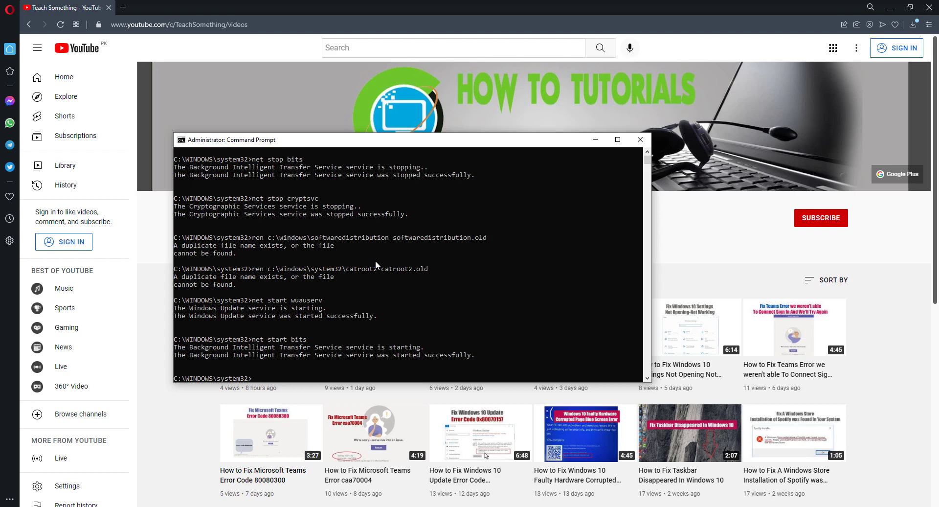
text(net start cryptsvc)
key(Return)
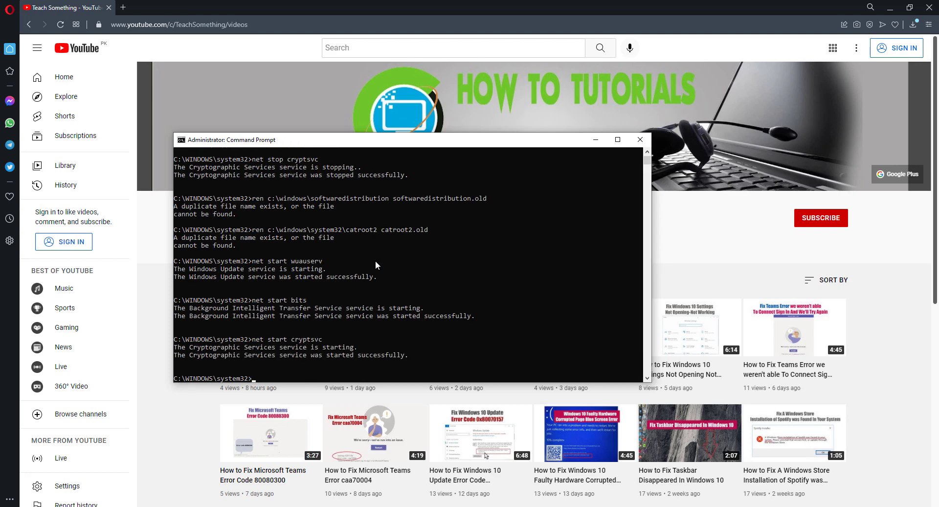
text(exit)
key(Return)
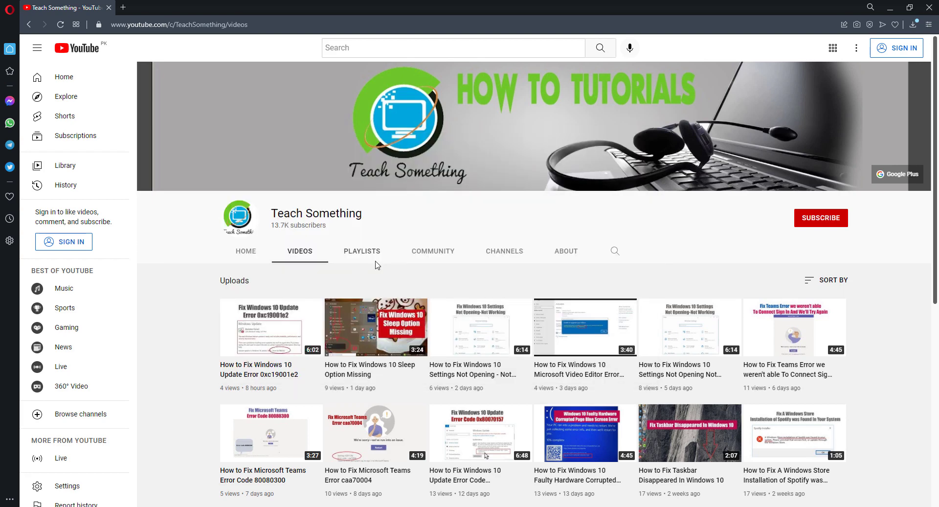
key(super)
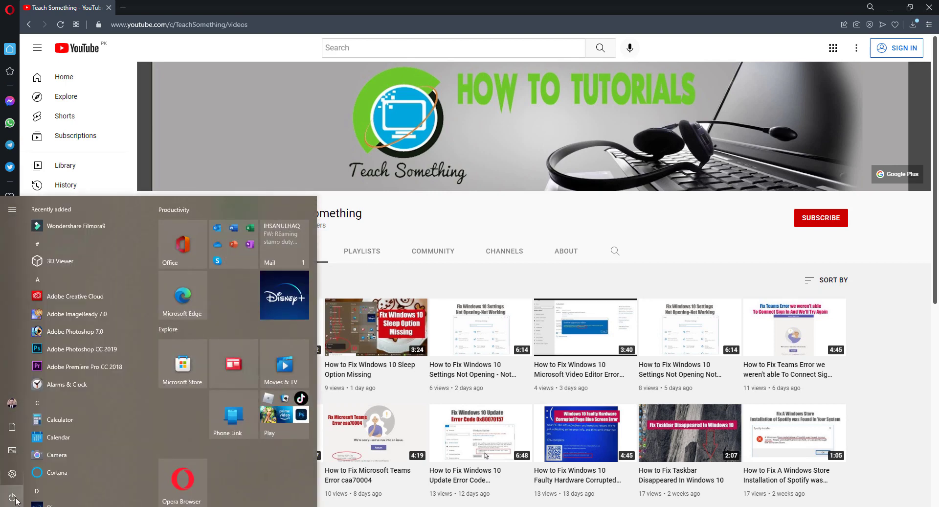
click(12, 497)
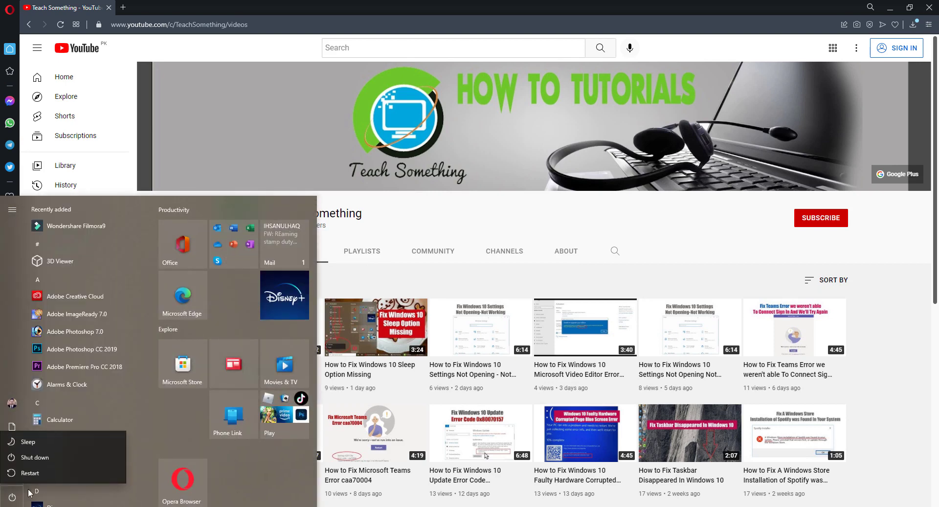
click(404, 219)
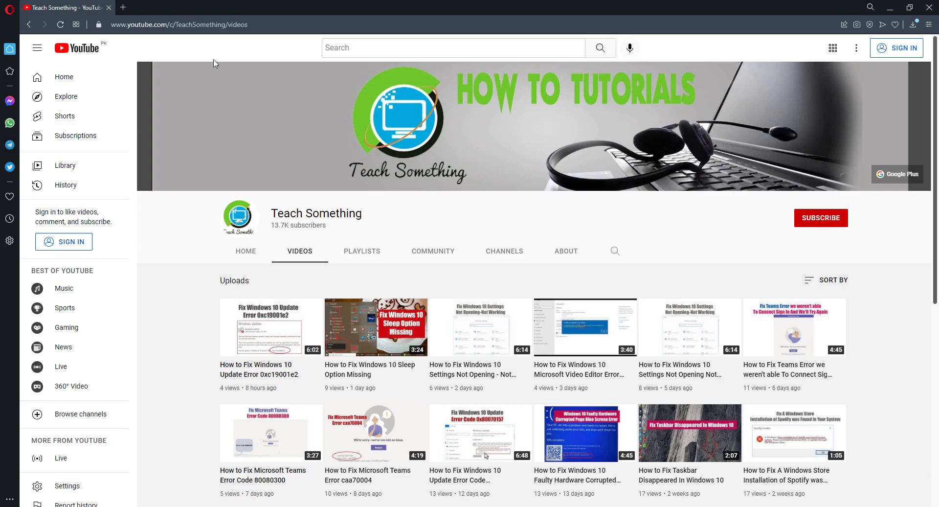
Step: Search Google for 'windows 10 download' in a new tab and open Microsoft's page
click(123, 8)
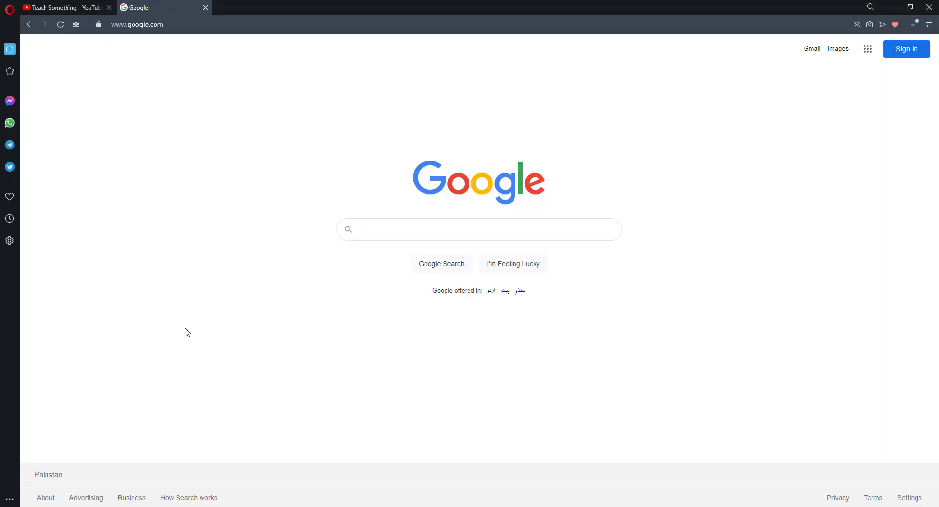
text(windows 10 download)
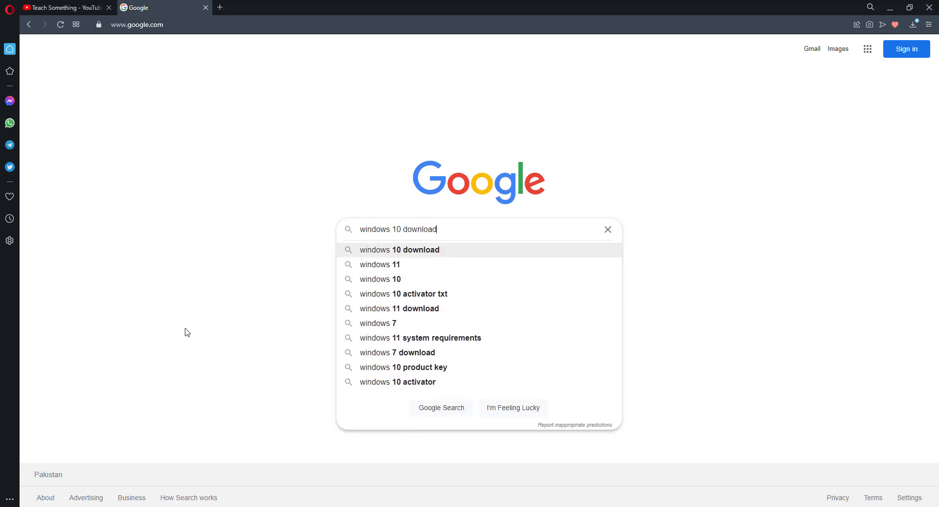
key(Return)
click(177, 143)
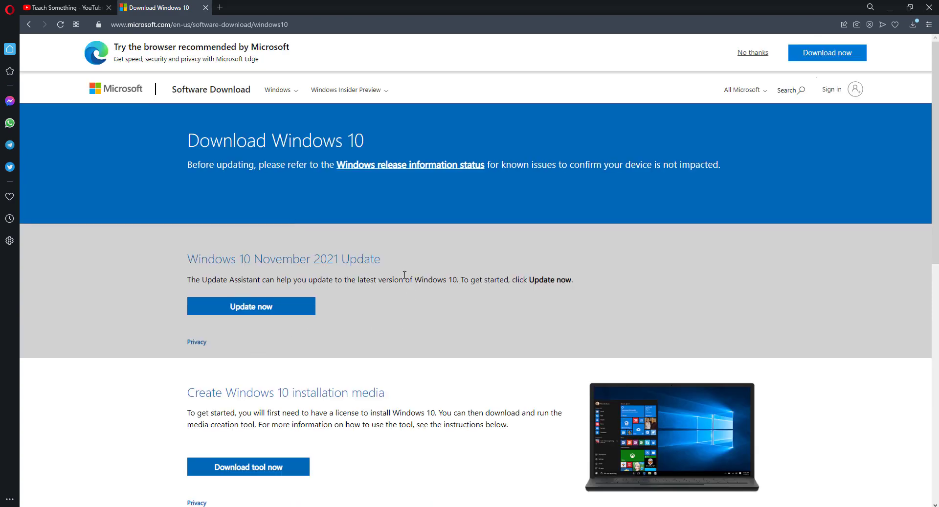
Step: Download MediaCreationTool21H2.exe to Downloads and launch it
scroll(368, 407, down, 2)
click(256, 374)
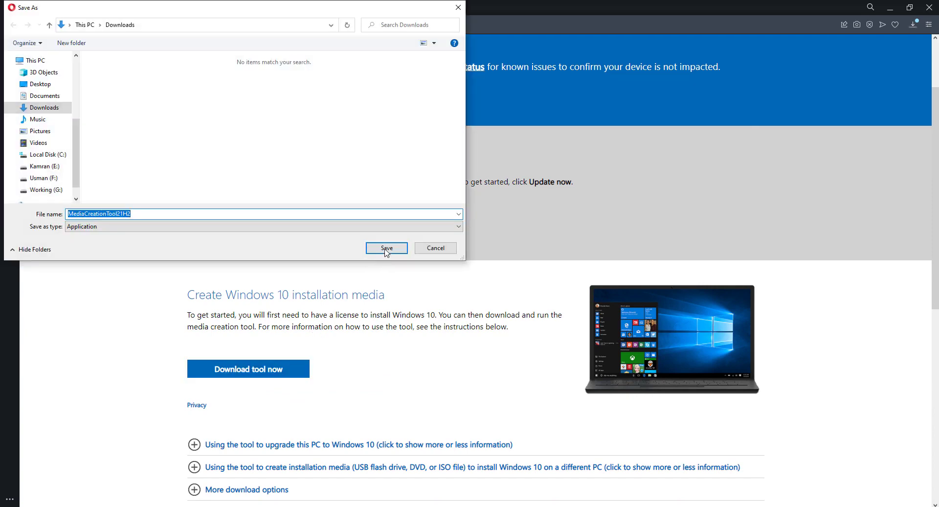
click(389, 248)
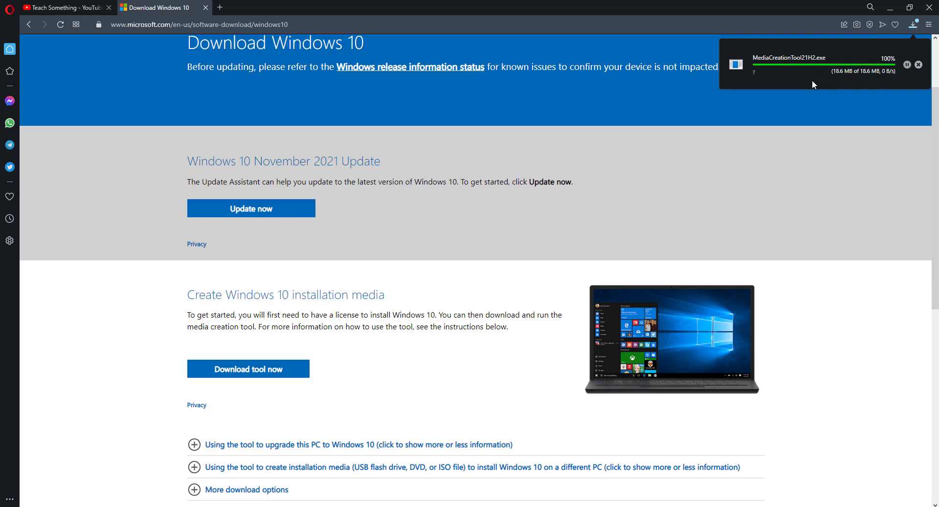
click(797, 67)
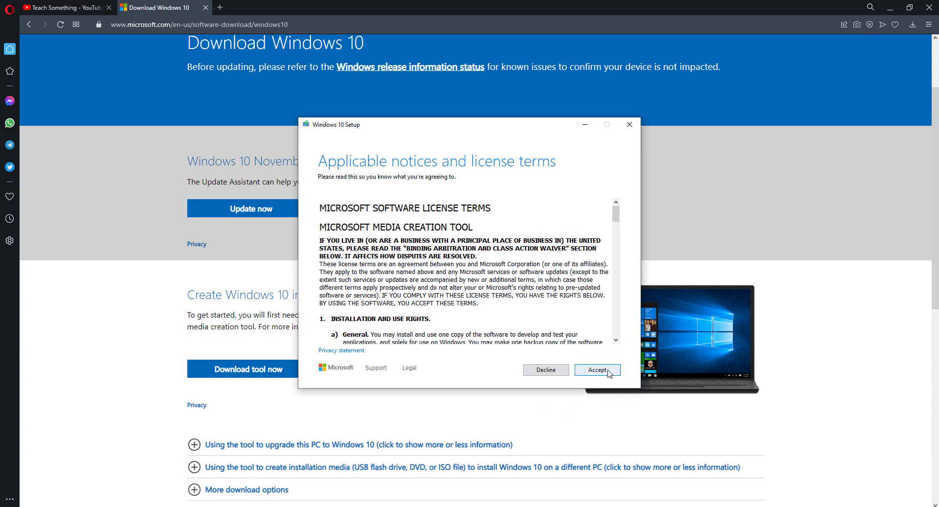
Step: Accept the Windows 10 Setup license terms and return to the YouTube channel tab
click(616, 374)
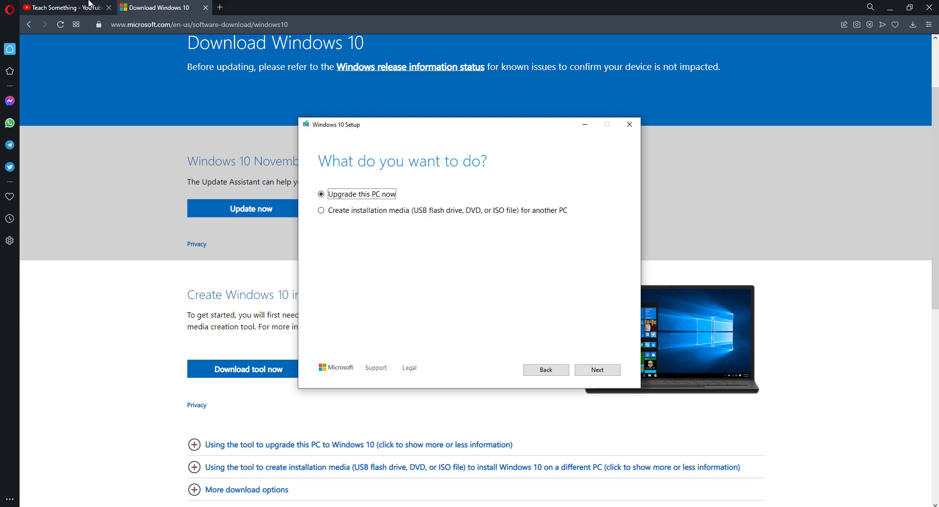
click(68, 8)
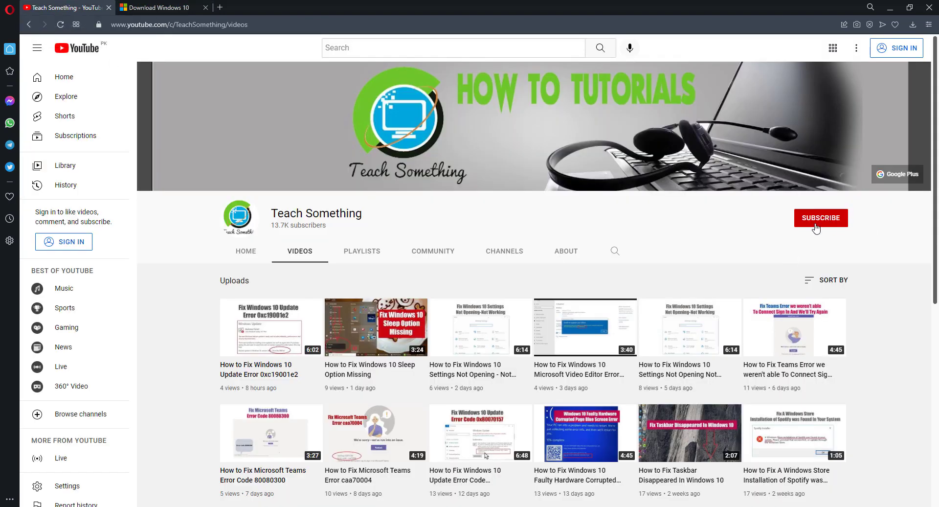